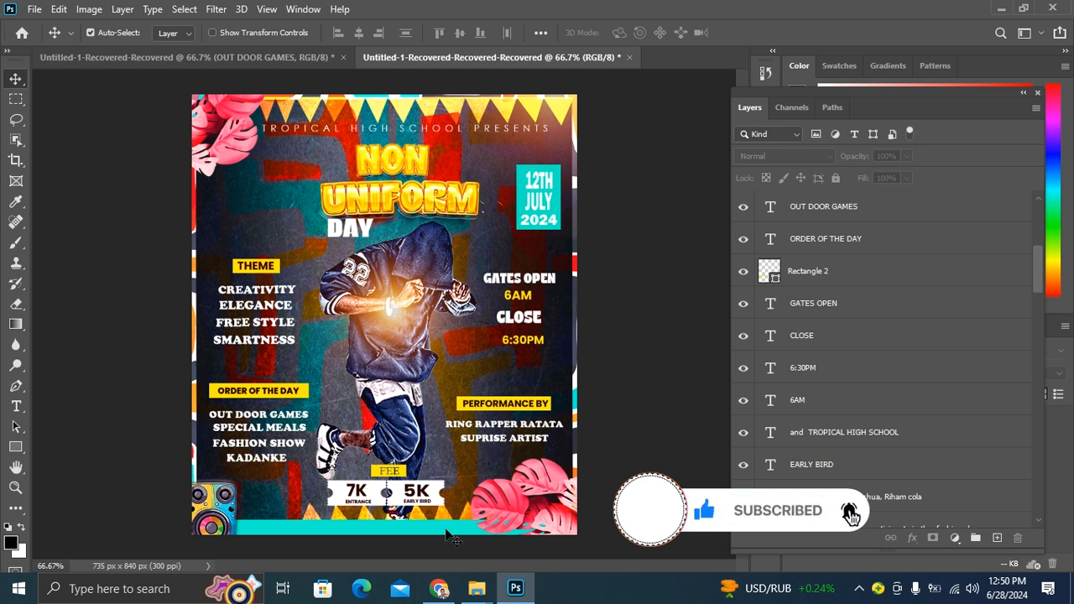
- Create a new 2000 × 2000 px document
click(34, 8)
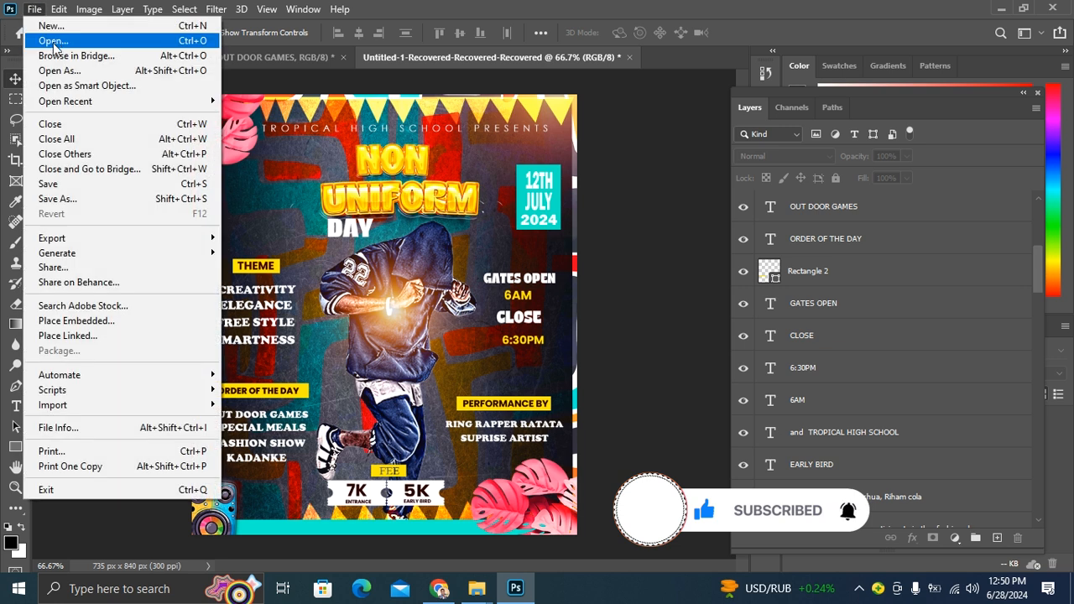
click(42, 26)
click(839, 538)
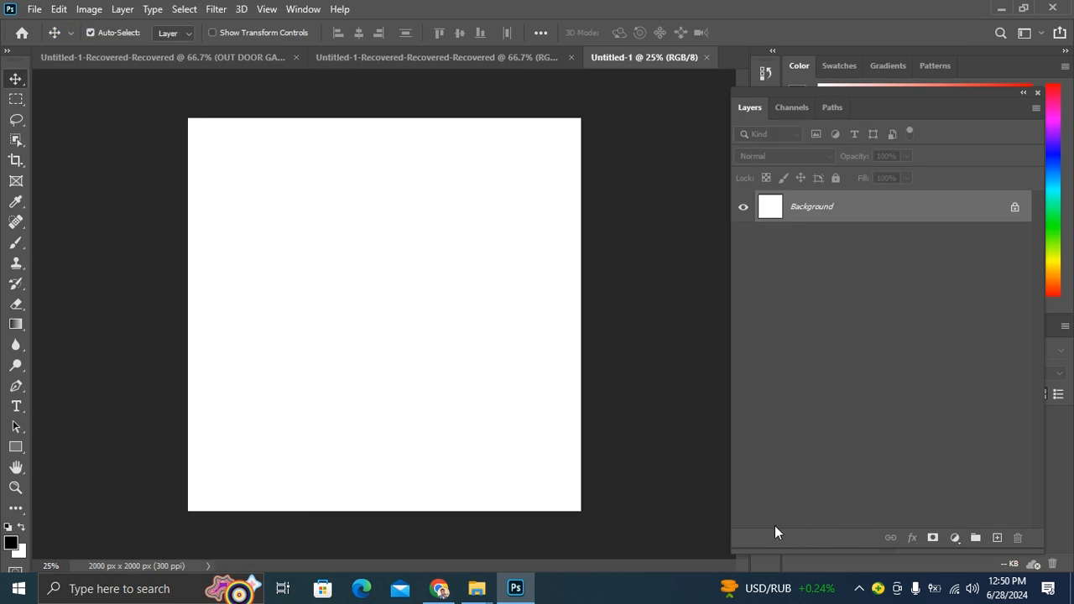
click(857, 590)
click(673, 408)
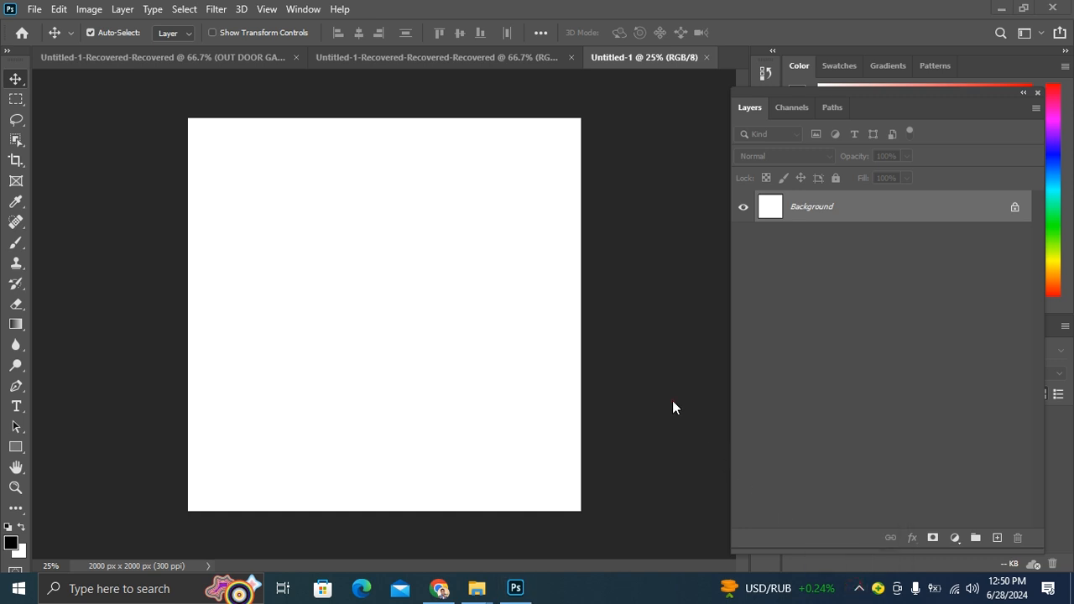
click(673, 402)
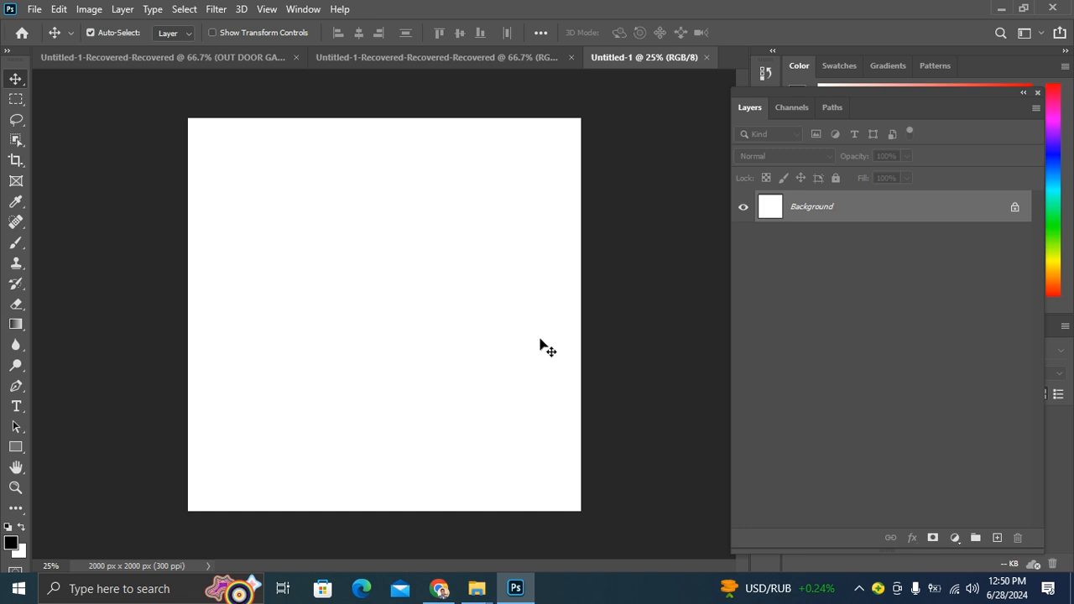
- Add an orange solid color fill layer over the background
click(955, 544)
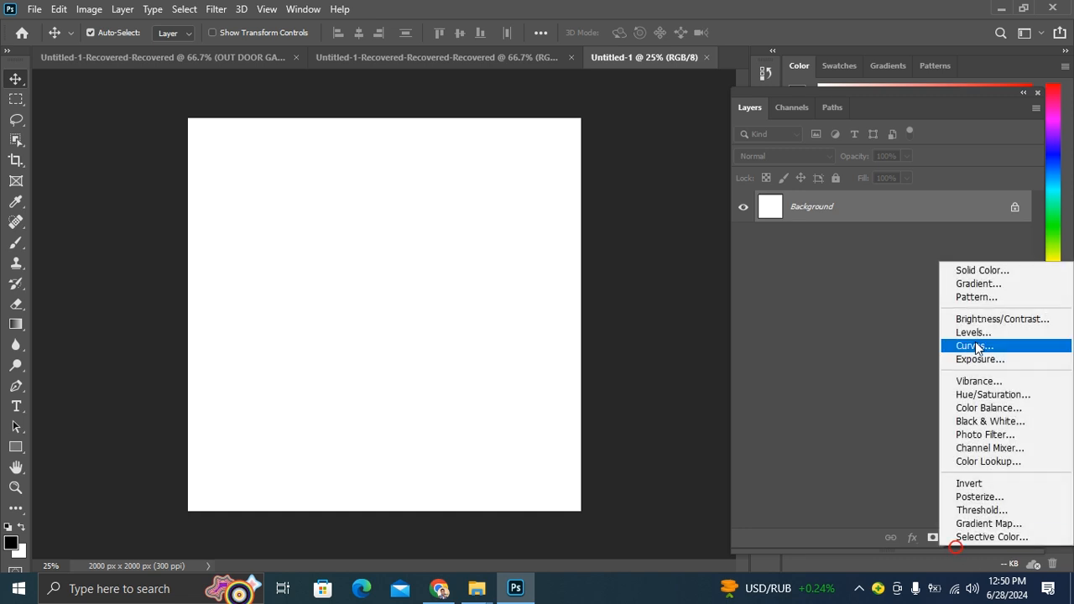
click(973, 270)
drag(516, 239, 522, 270)
mouse_move(537, 313)
mouse_down()
mouse_move(515, 180)
mouse_move(528, 294)
mouse_move(542, 305)
mouse_move(524, 213)
mouse_move(527, 119)
mouse_up()
click(668, 106)
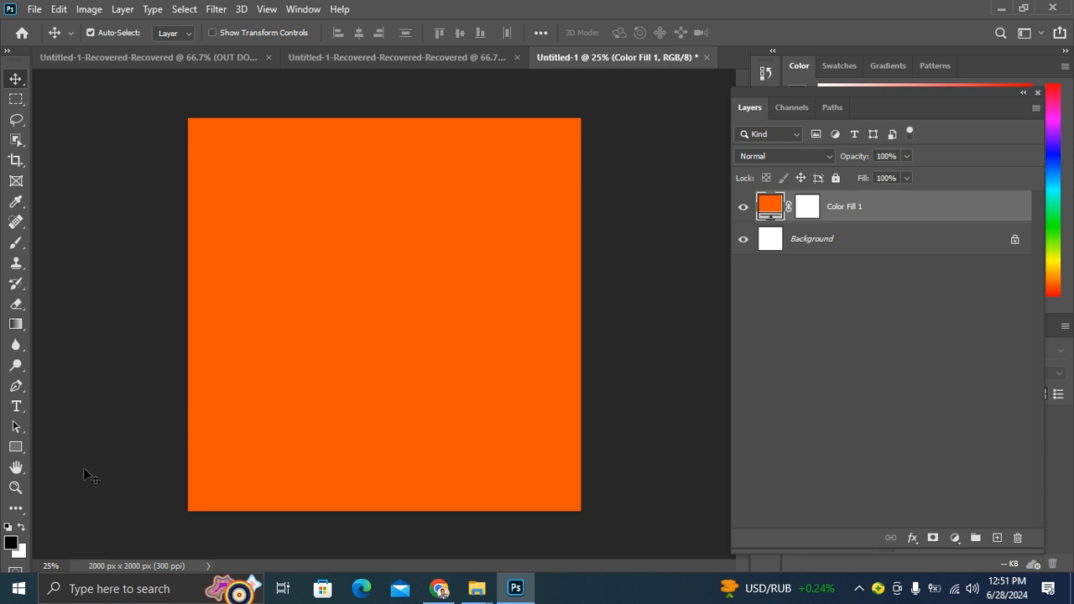
- Draw a circle about 1212 px wide with the Ellipse tool in the middle of the canvas
drag(16, 447, 80, 480)
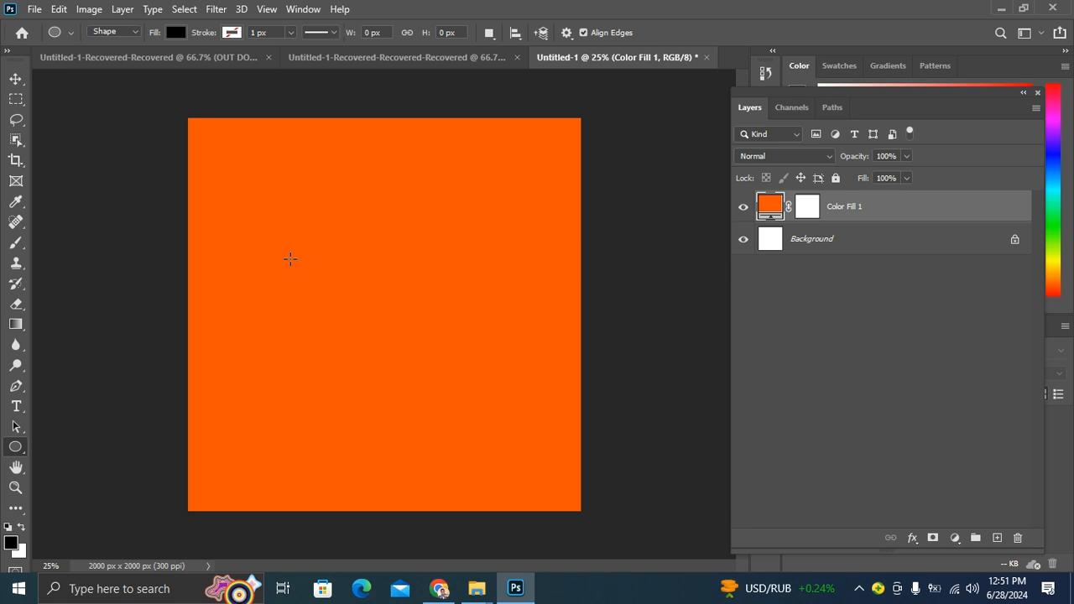
drag(284, 218, 523, 456)
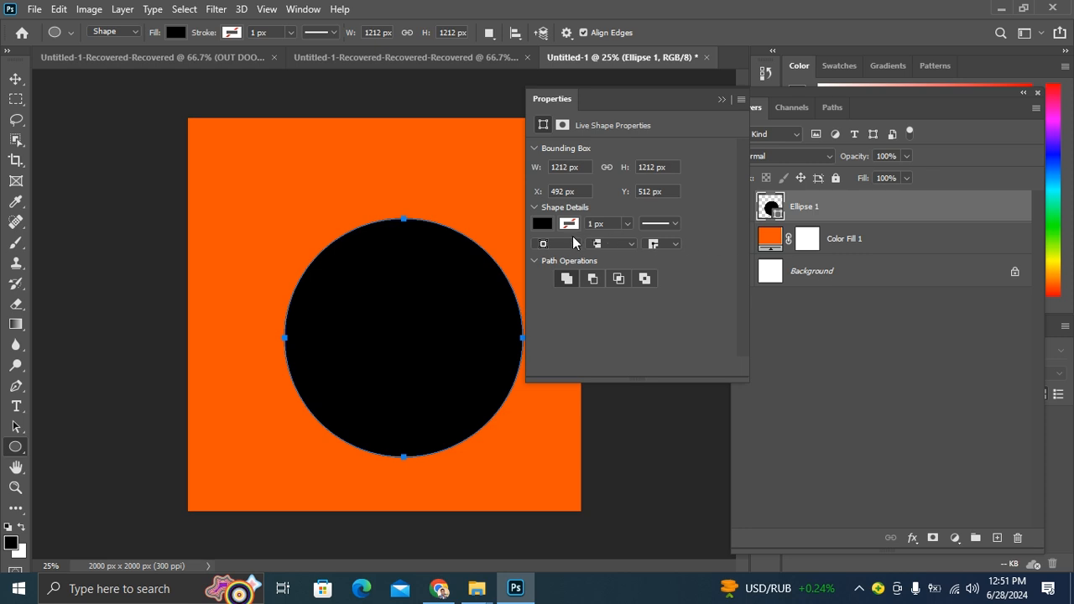
- Set the circle's fill to white and move it slightly up and to the left
click(542, 224)
click(630, 307)
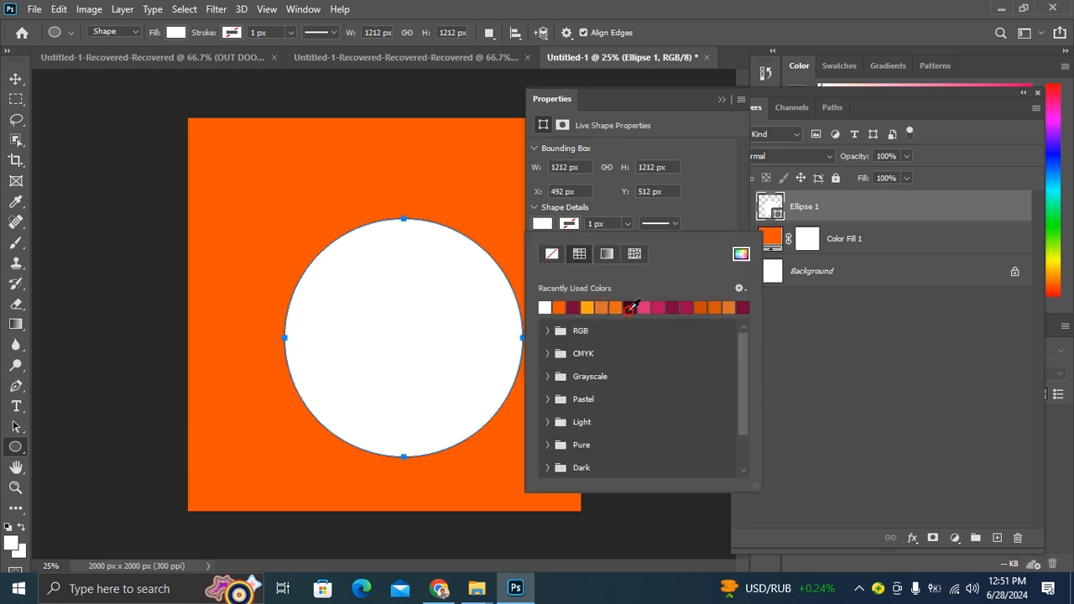
click(17, 81)
drag(377, 302, 357, 277)
click(122, 246)
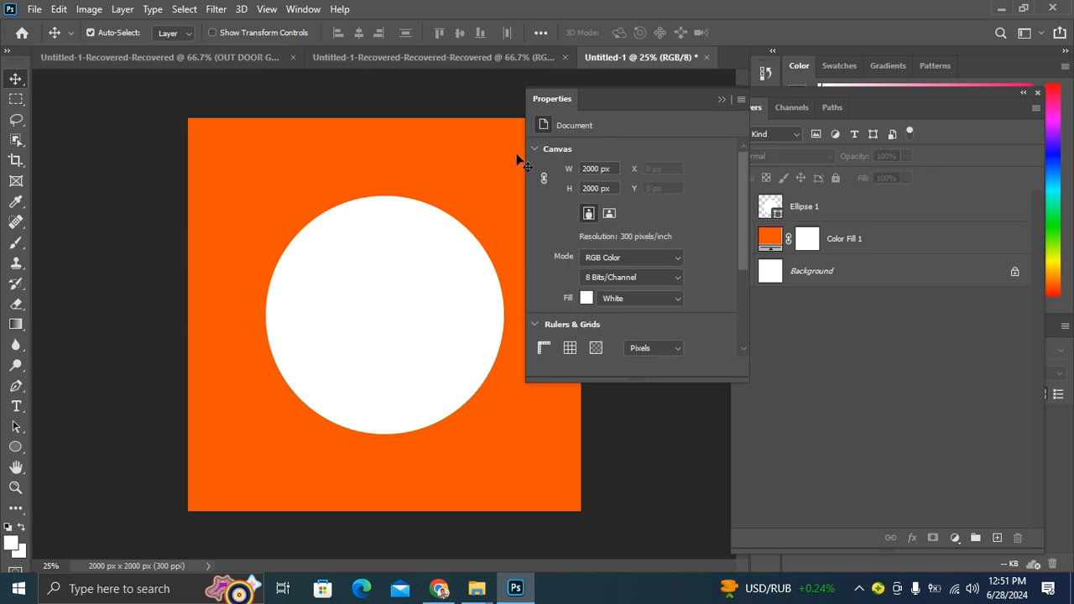
- Add a Levels adjustment layer above the ellipse layer
click(846, 211)
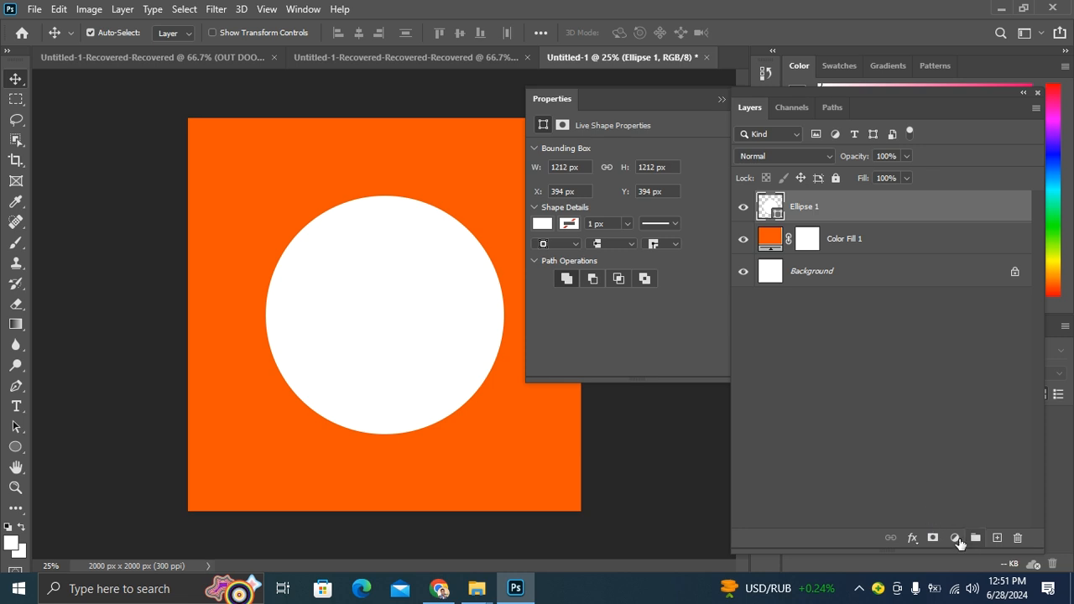
click(956, 540)
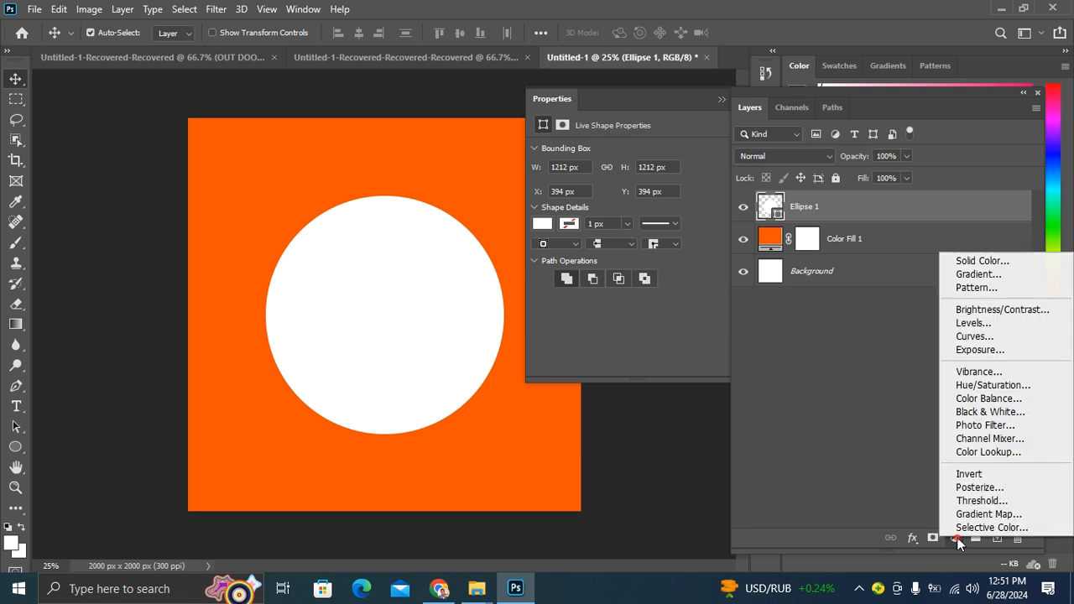
click(973, 324)
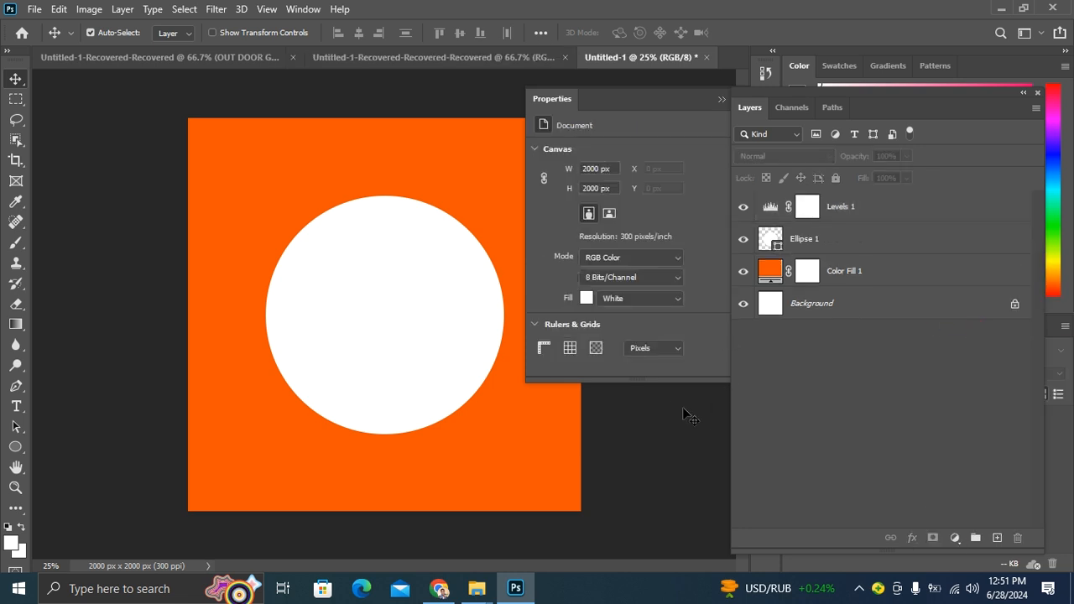
drag(662, 100, 613, 124)
drag(844, 99, 819, 95)
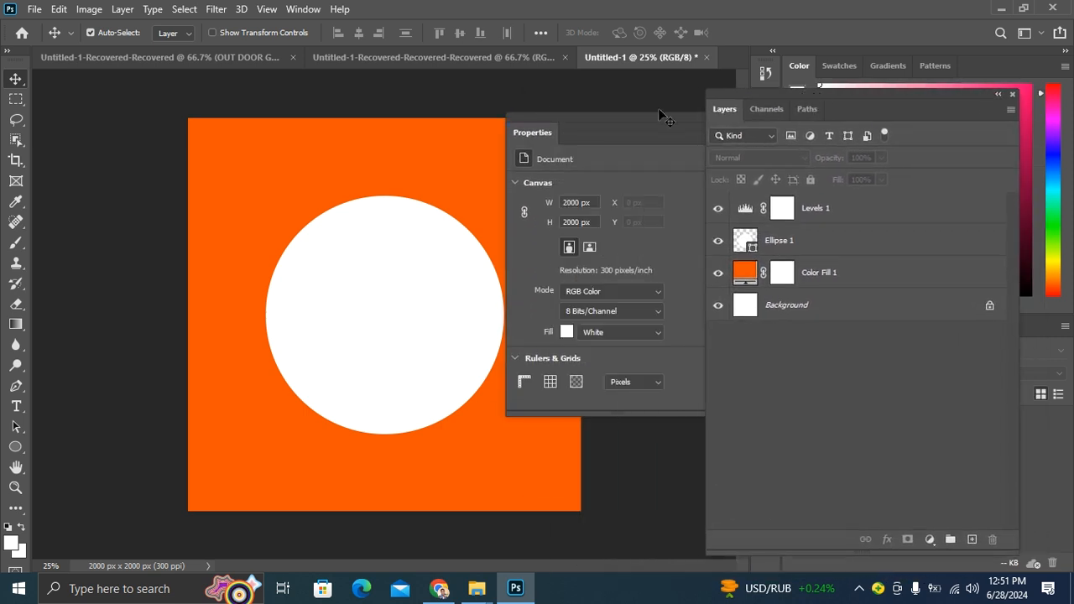
drag(639, 126, 653, 108)
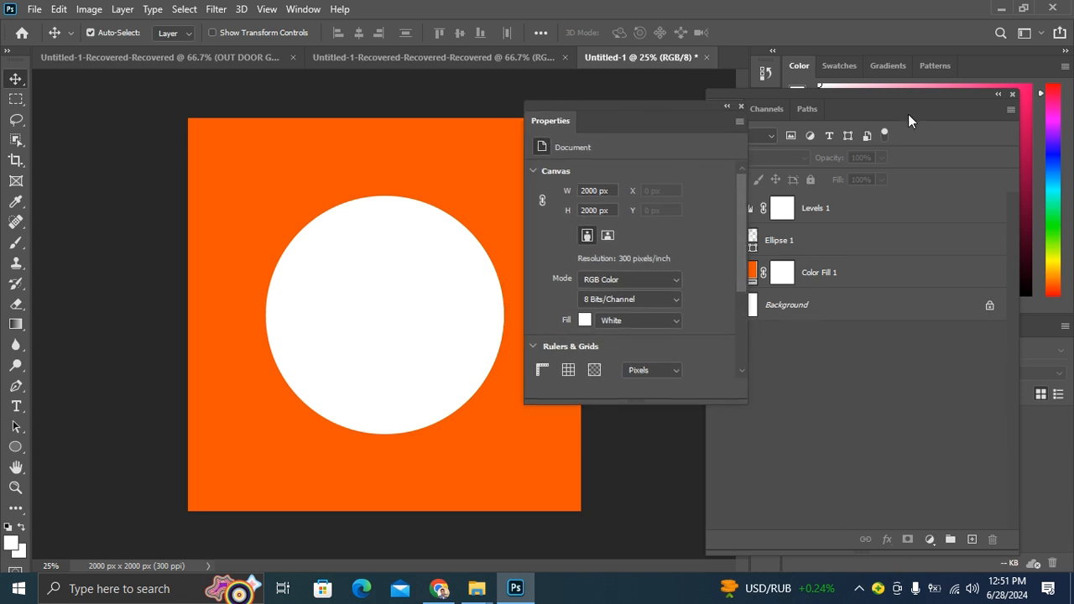
drag(877, 96, 843, 76)
- Set the Levels output white level to 133 and clip the adjustment to the ellipse layer
click(929, 520)
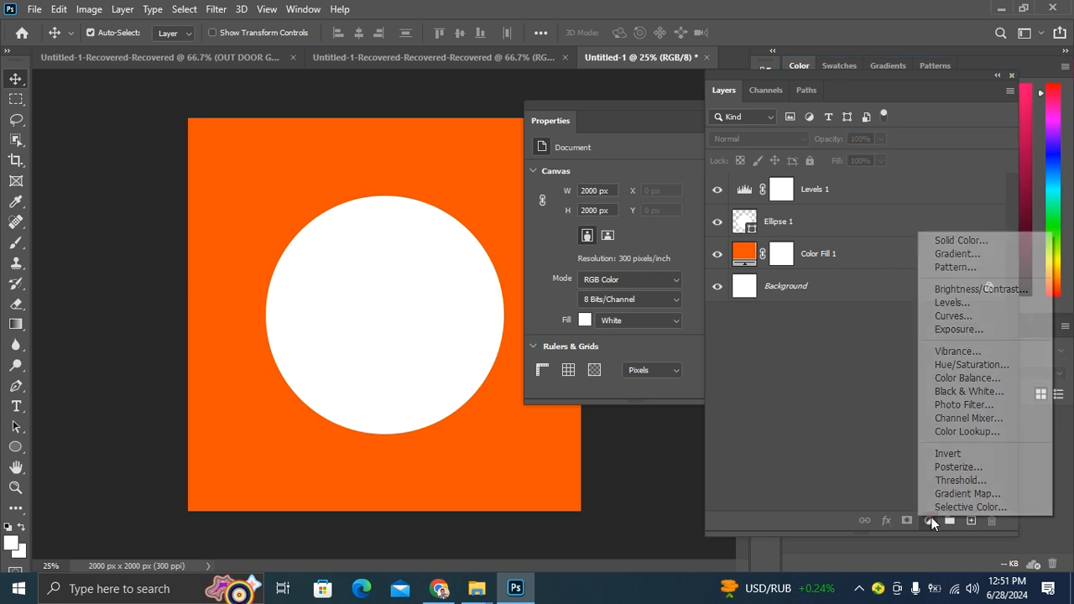
click(847, 196)
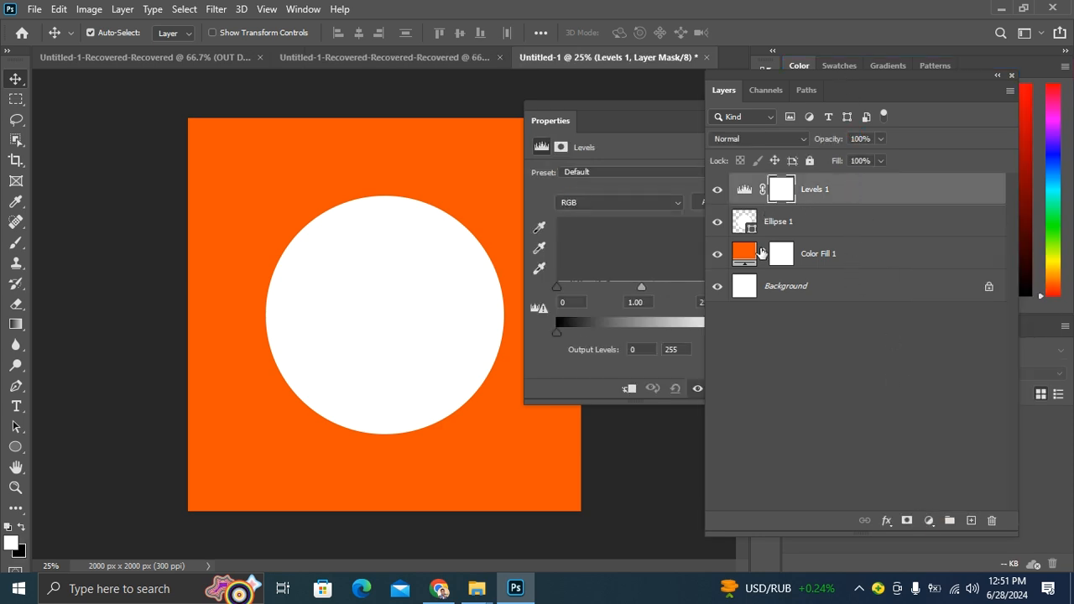
drag(607, 99, 631, 102)
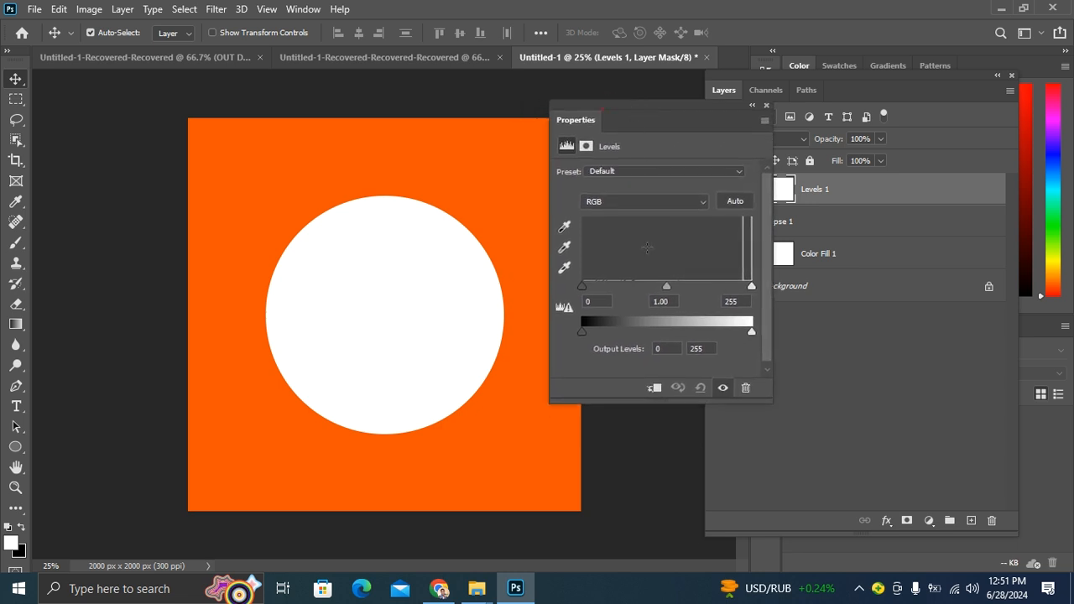
drag(750, 330, 679, 332)
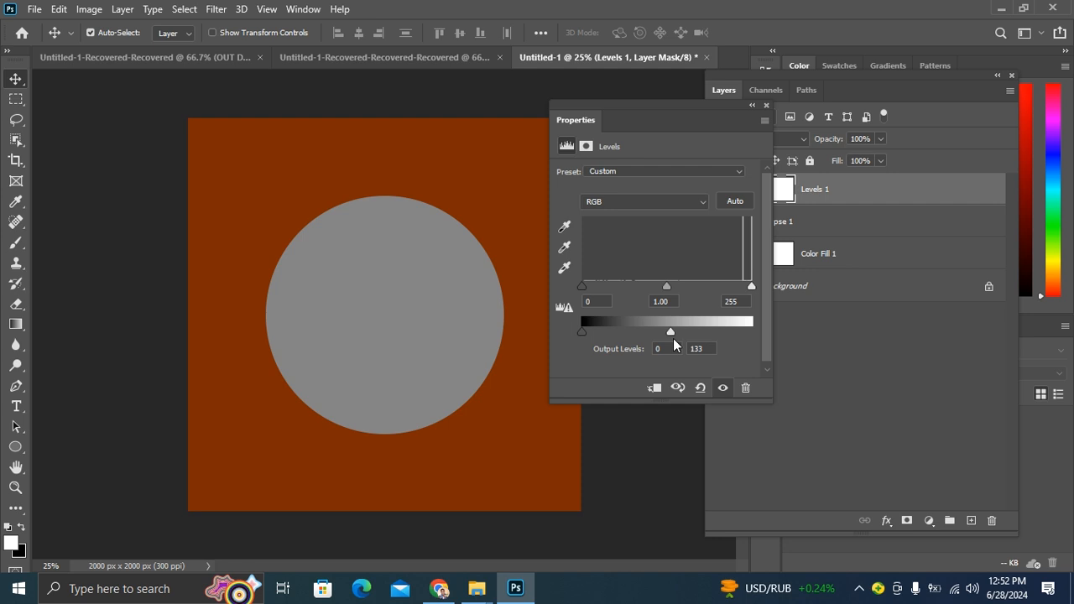
click(656, 389)
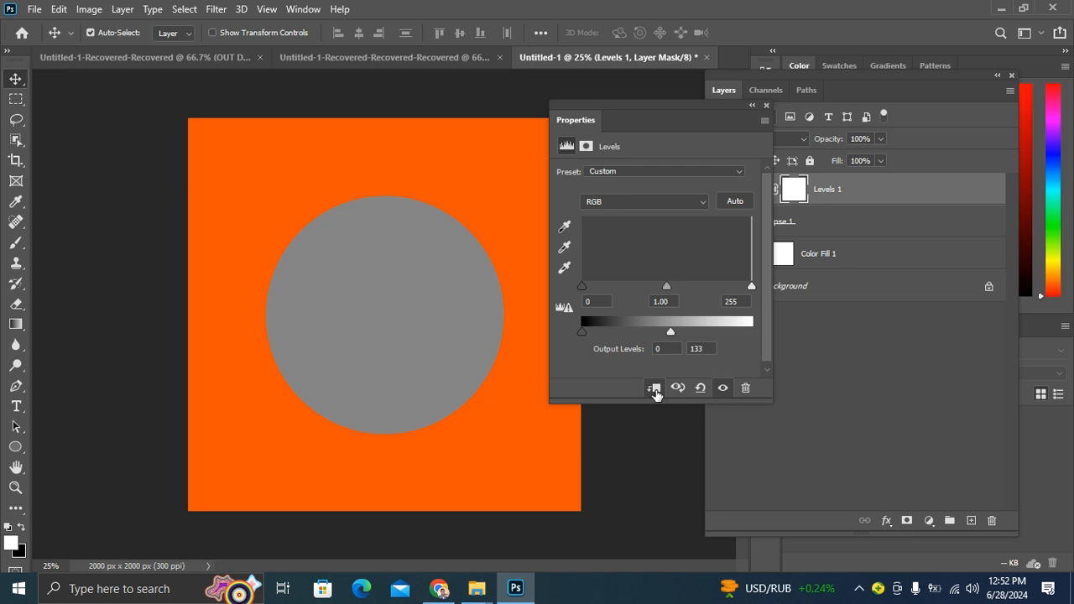
click(850, 384)
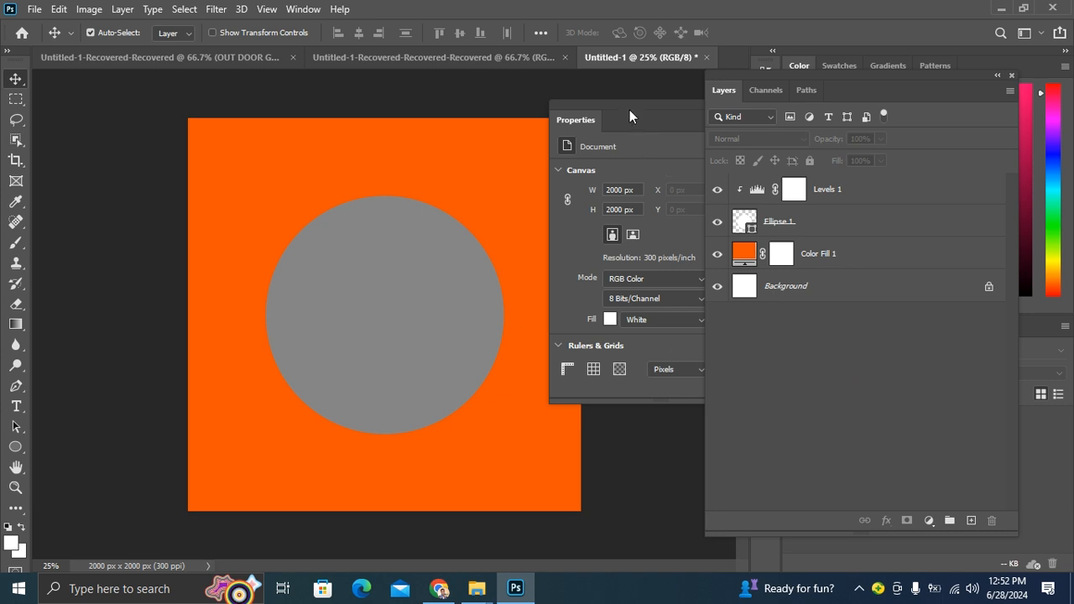
- Invert the Levels layer mask to black
click(795, 189)
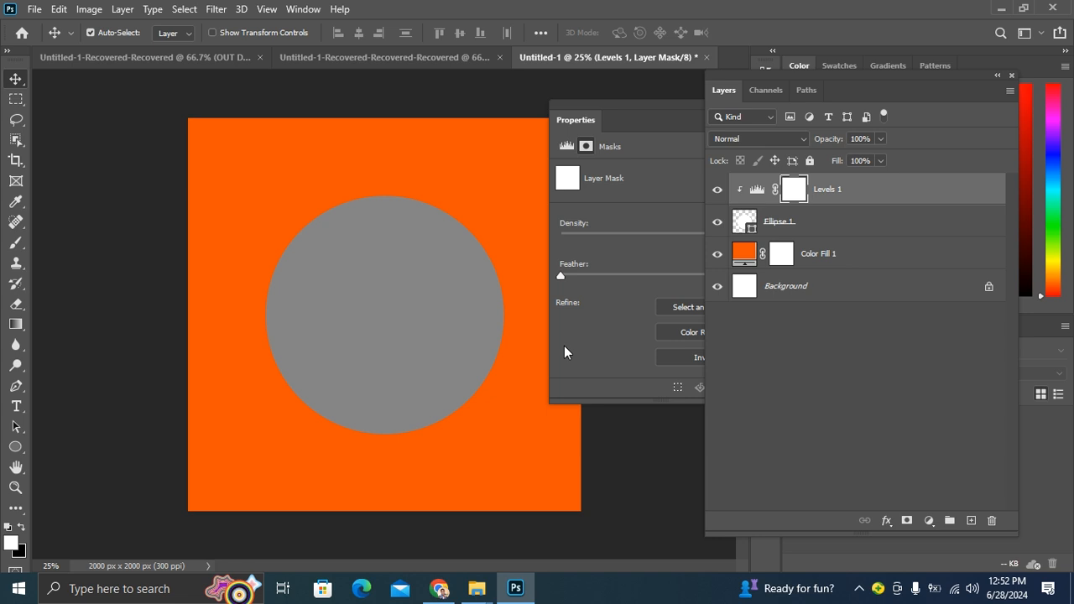
key(ctrl+i)
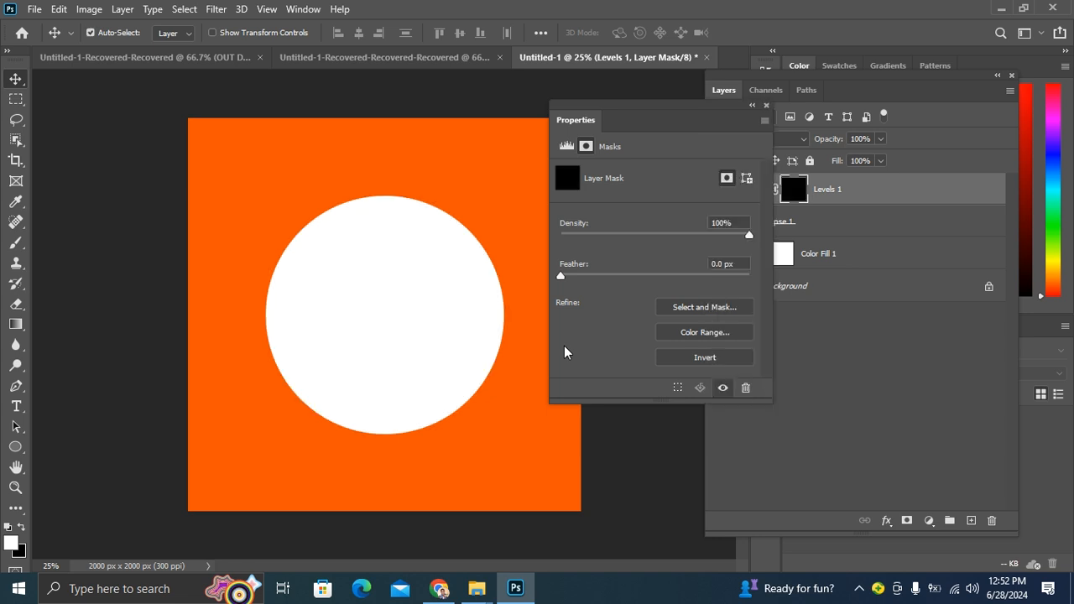
- Paint white on the mask along the circle's lower-left edge with a 700 px brush, then undo the strokes
click(16, 242)
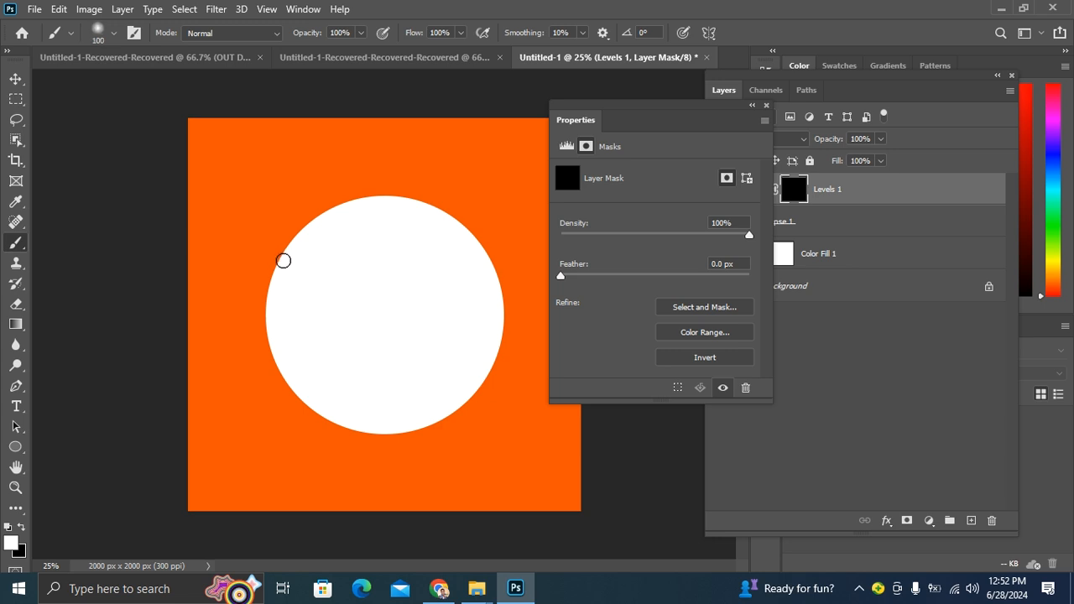
key(bracketright)
key(bracketright)
key(bracketright)
key(bracketright)
key(bracketright)
key(bracketright)
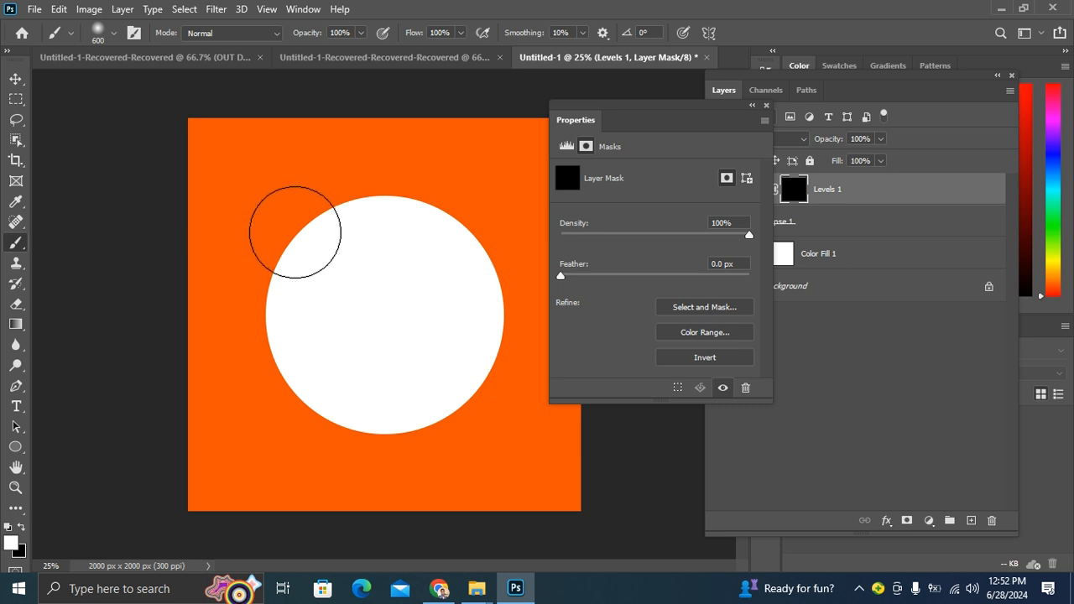
key(bracketright)
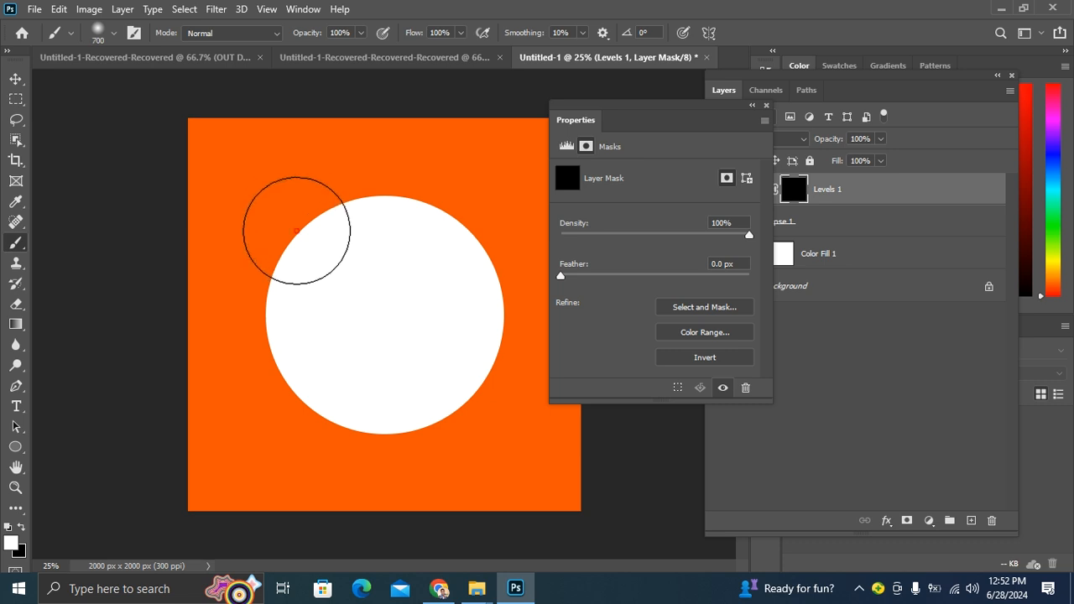
mouse_move(296, 230)
mouse_down()
mouse_move(291, 314)
mouse_move(319, 376)
mouse_move(397, 431)
mouse_move(443, 445)
mouse_move(511, 443)
mouse_up()
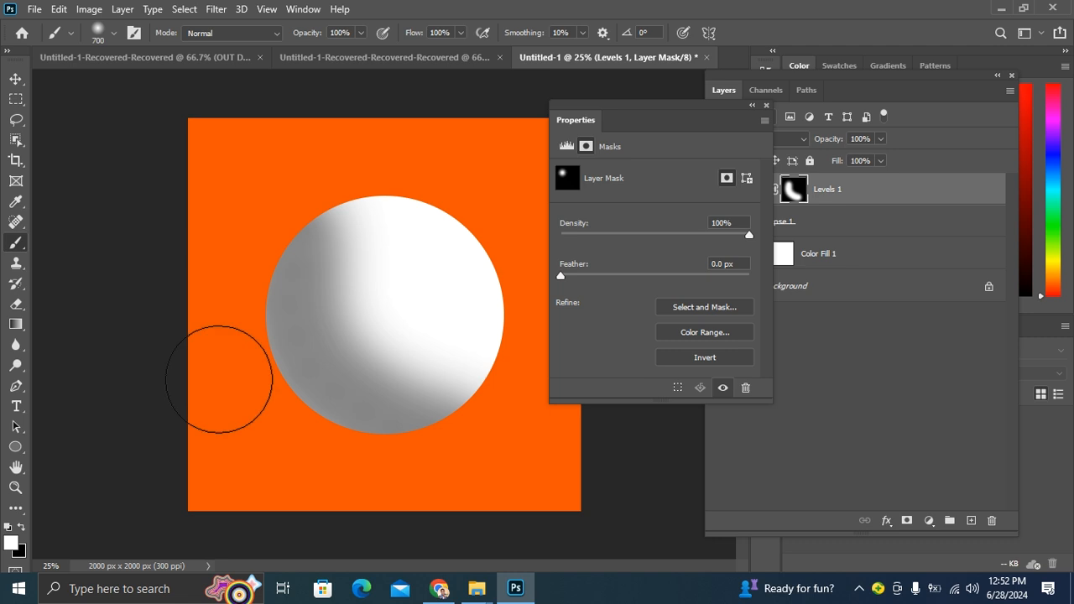
key(ctrl+z)
key(ctrl+z)
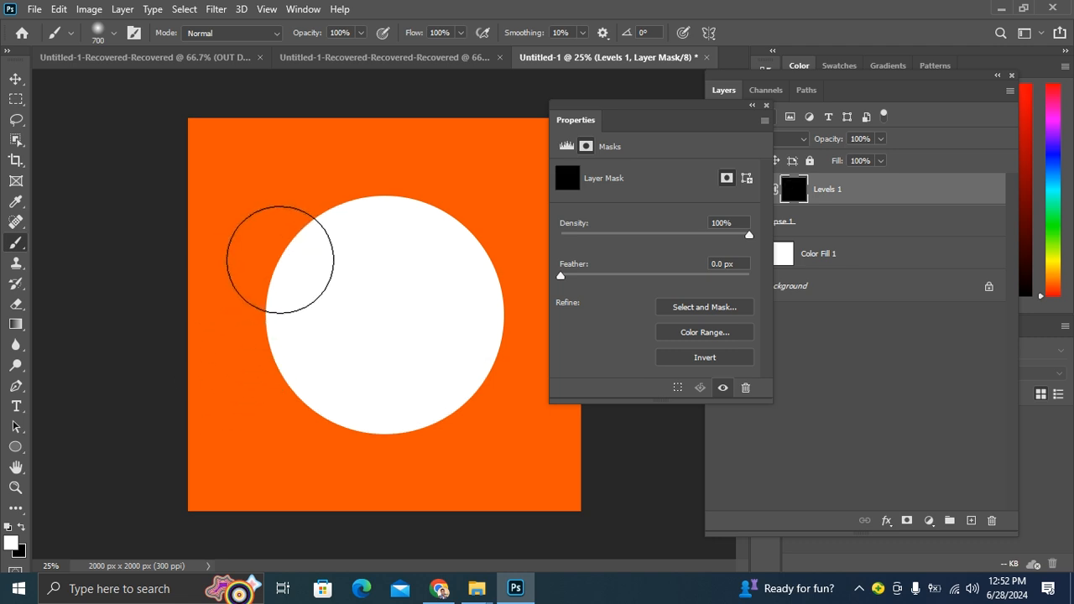
- Paint white on the Levels mask around the circle's left, bottom and top edges to shade the sphere
click(267, 237)
mouse_move(258, 256)
mouse_down()
mouse_move(252, 288)
mouse_move(276, 360)
mouse_move(329, 455)
mouse_move(453, 471)
mouse_move(511, 456)
mouse_up()
click(292, 182)
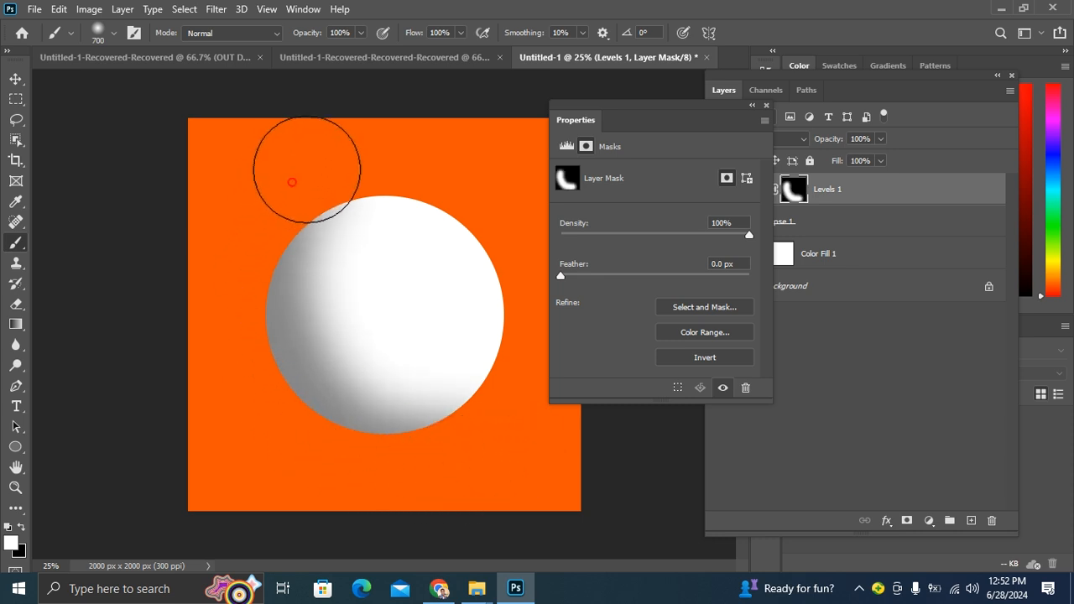
mouse_move(468, 166)
mouse_down()
mouse_move(529, 214)
mouse_move(543, 266)
mouse_up()
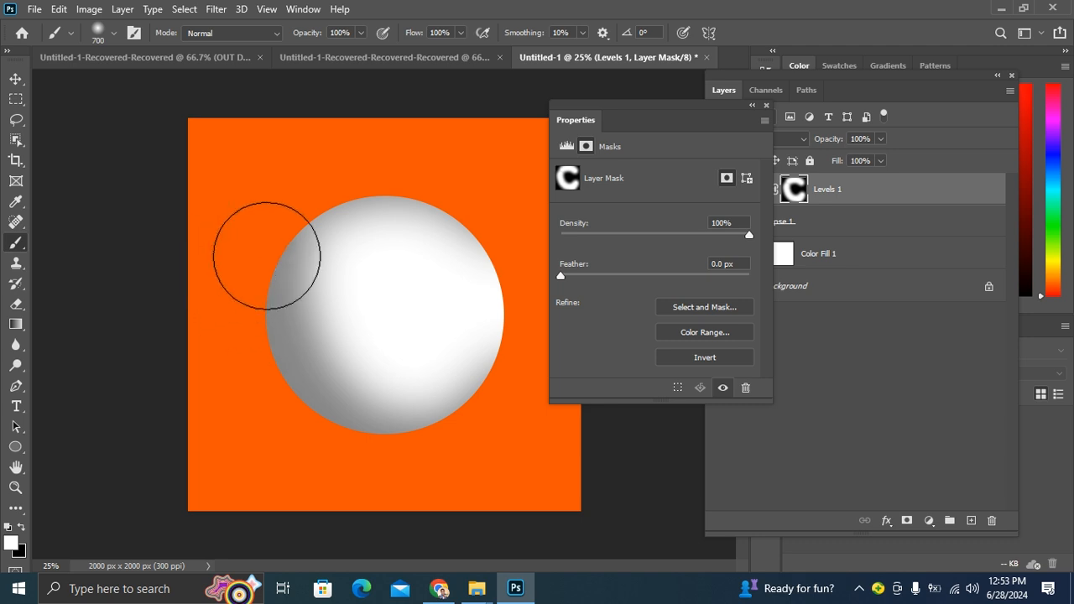
key(ctrl+plus)
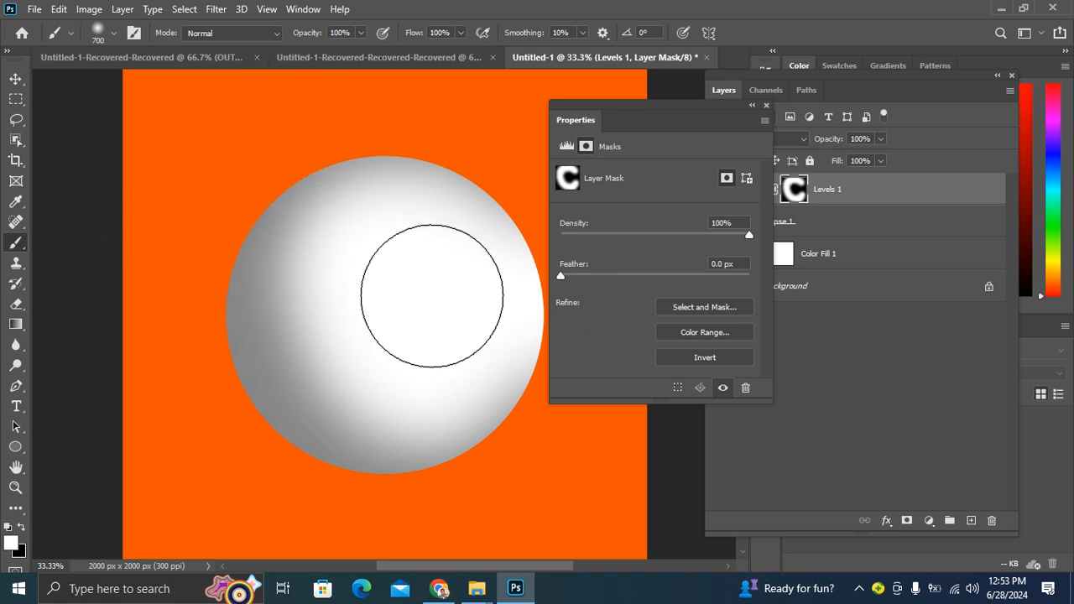
click(831, 313)
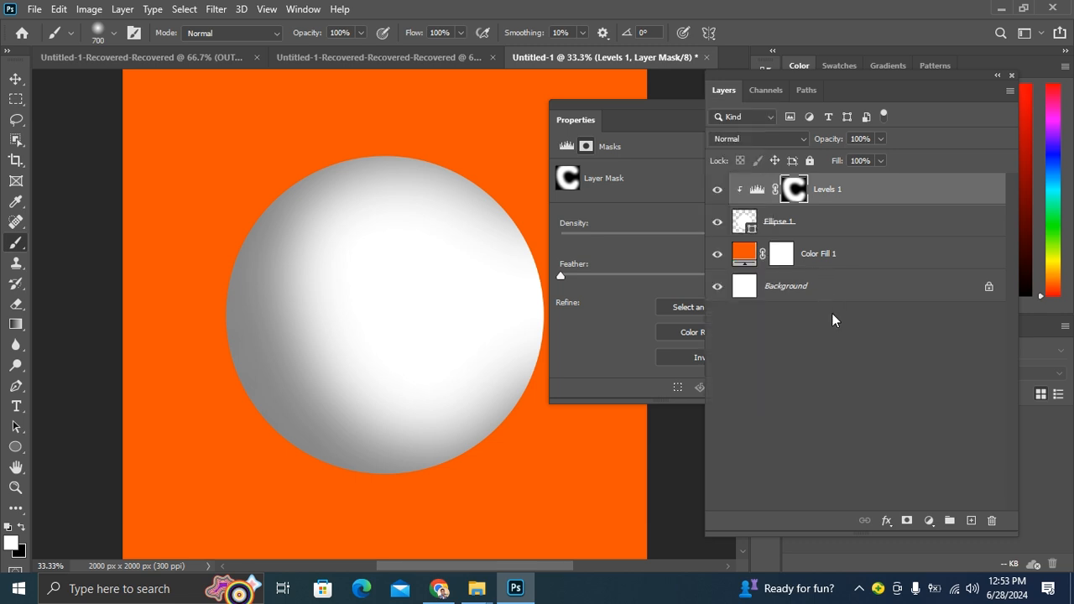
click(789, 192)
key(ctrl+i)
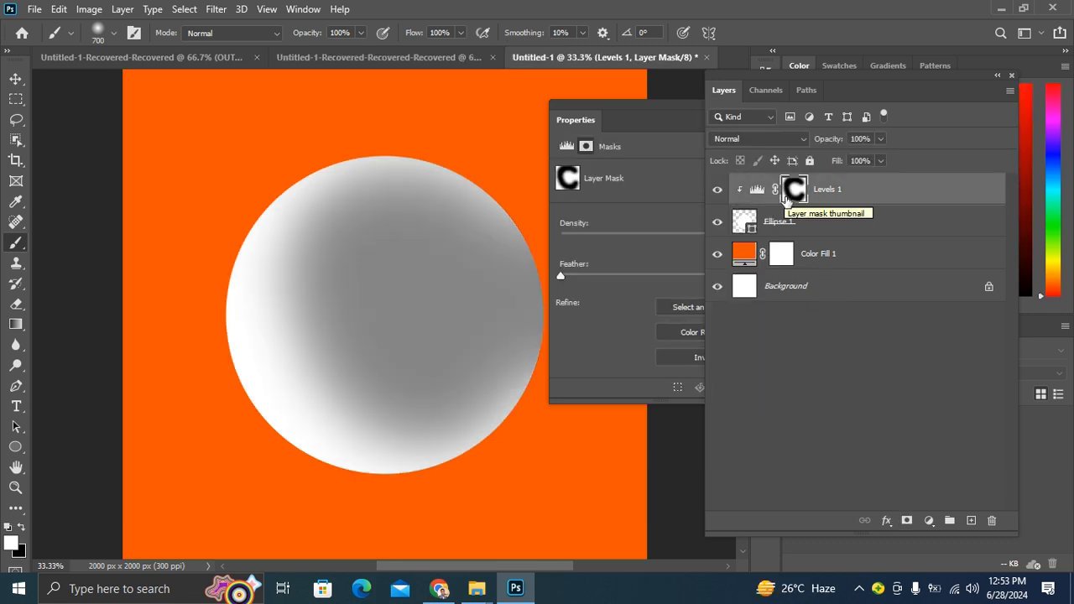
key(ctrl+i)
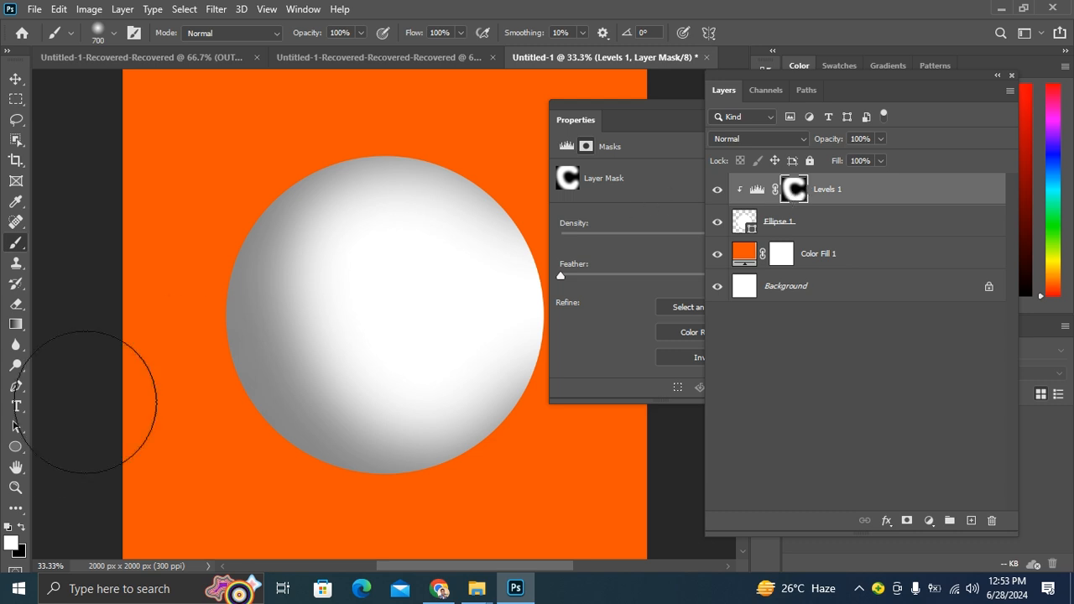
- Switch to black, shrink the brush to 90 px, and paint black along the sphere's upper-left edge on the Levels mask
click(22, 527)
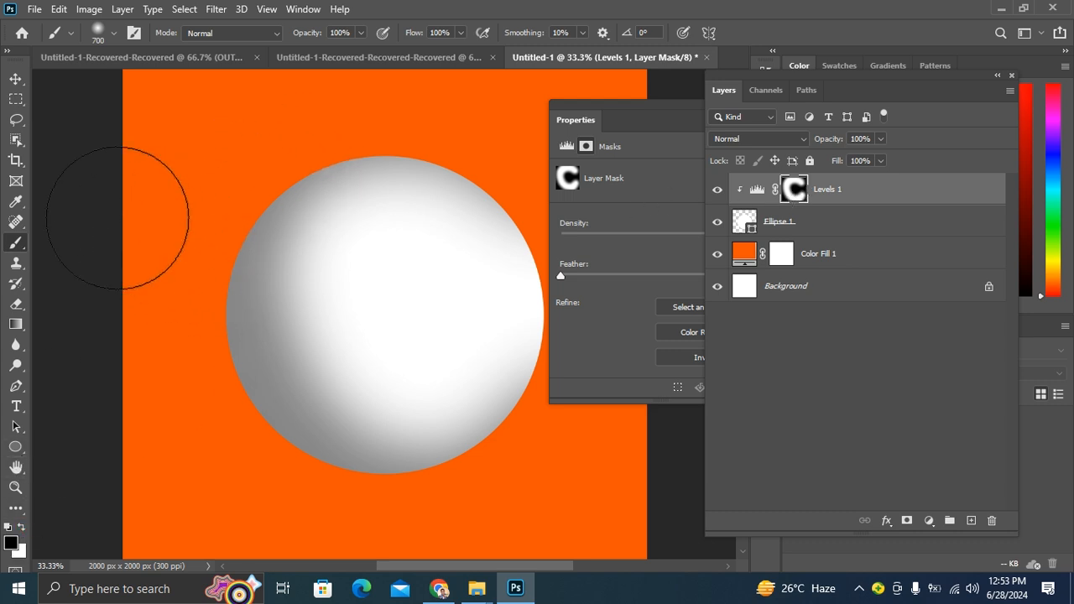
key(bracketleft)
key(bracketleft)
key(bracketleft)
key(bracketleft)
key(bracketleft)
key(bracketleft)
key(bracketleft)
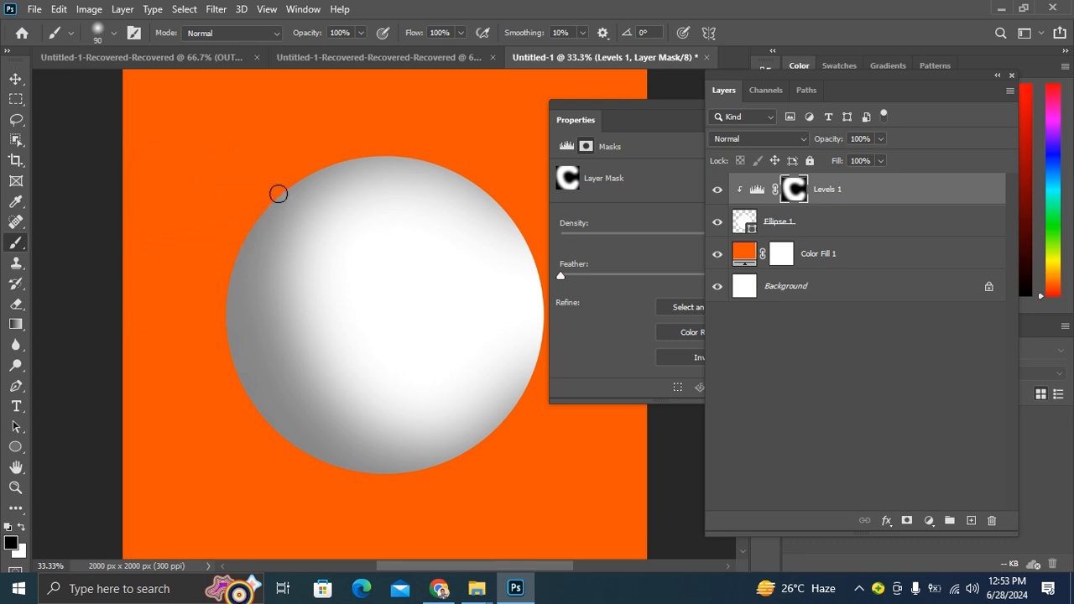
key(ctrl+plus)
key(ctrl+plus)
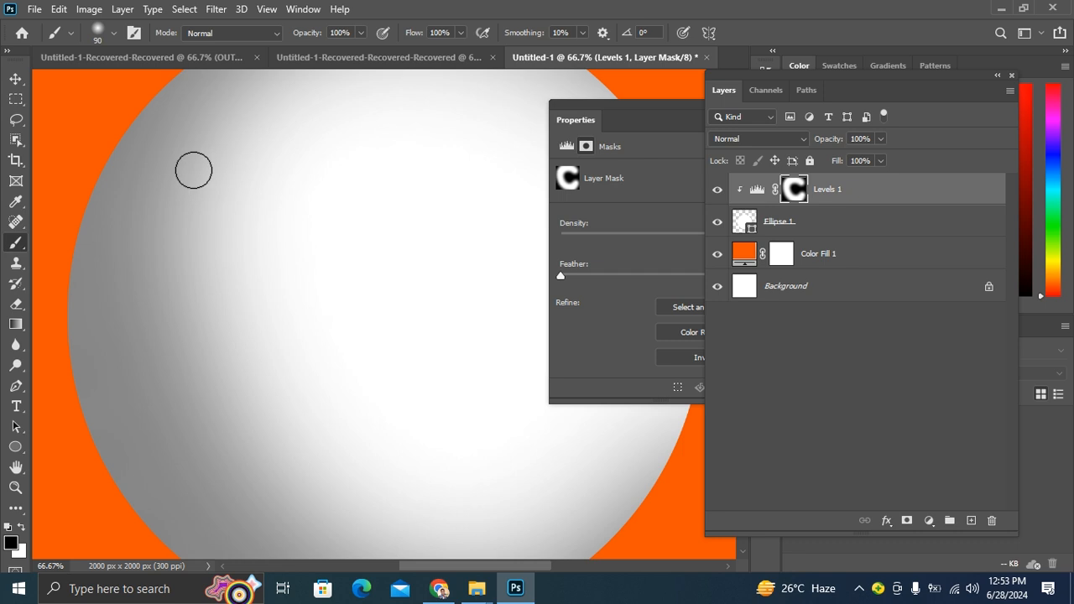
drag(194, 170, 262, 206)
mouse_move(227, 113)
mouse_down()
mouse_move(173, 178)
mouse_move(135, 263)
mouse_up()
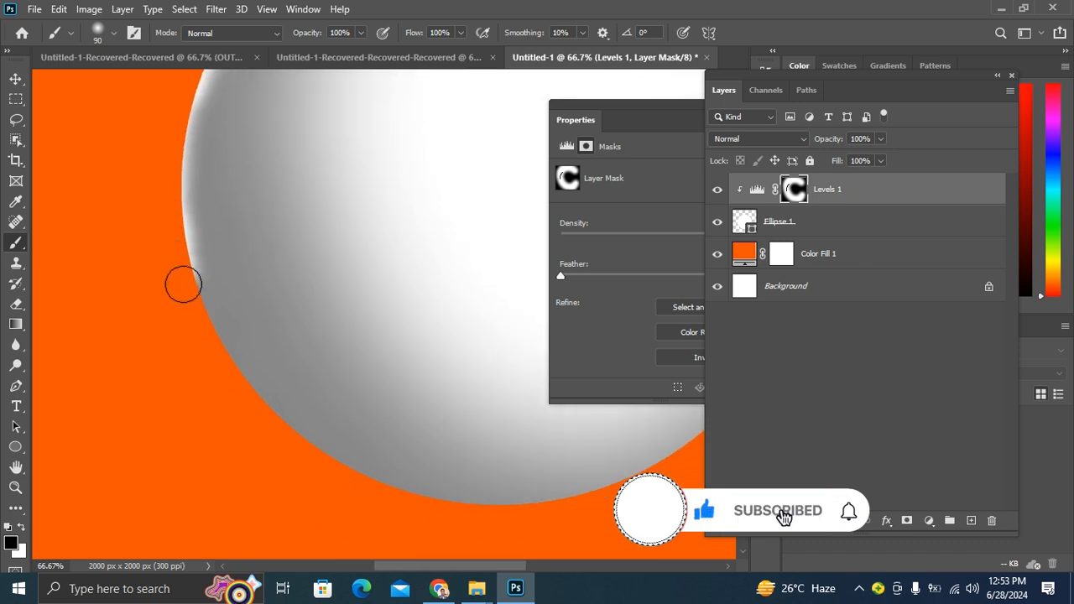
- Continue painting a thin black rim on the mask along the sphere's lower-left and top edges
drag(190, 304, 228, 375)
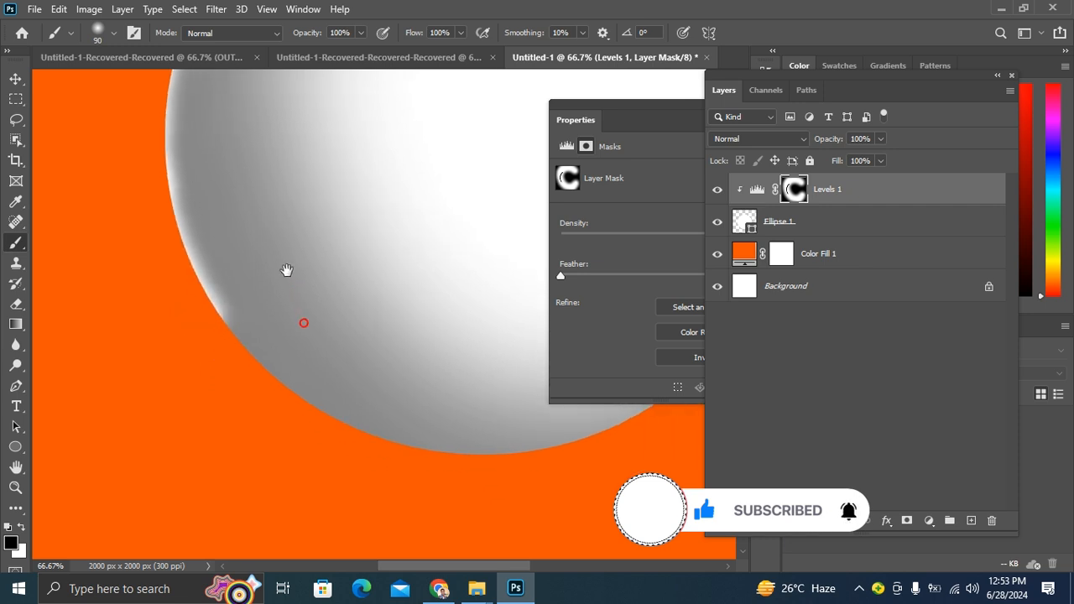
drag(230, 341, 341, 440)
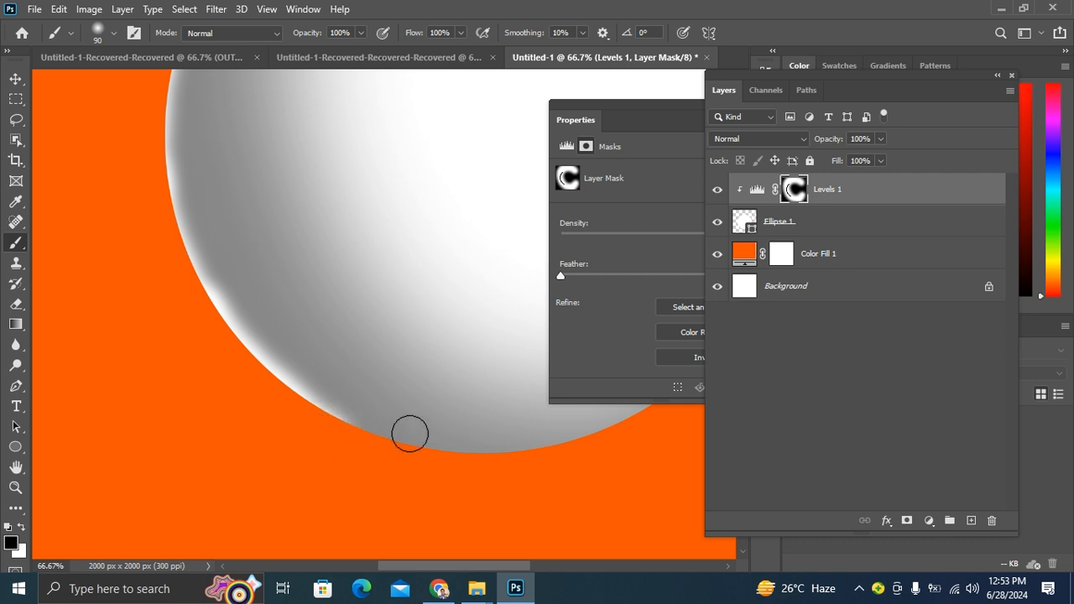
mouse_move(452, 467)
mouse_down()
mouse_move(357, 445)
mouse_move(248, 376)
mouse_up()
drag(271, 261, 300, 462)
drag(304, 286, 232, 357)
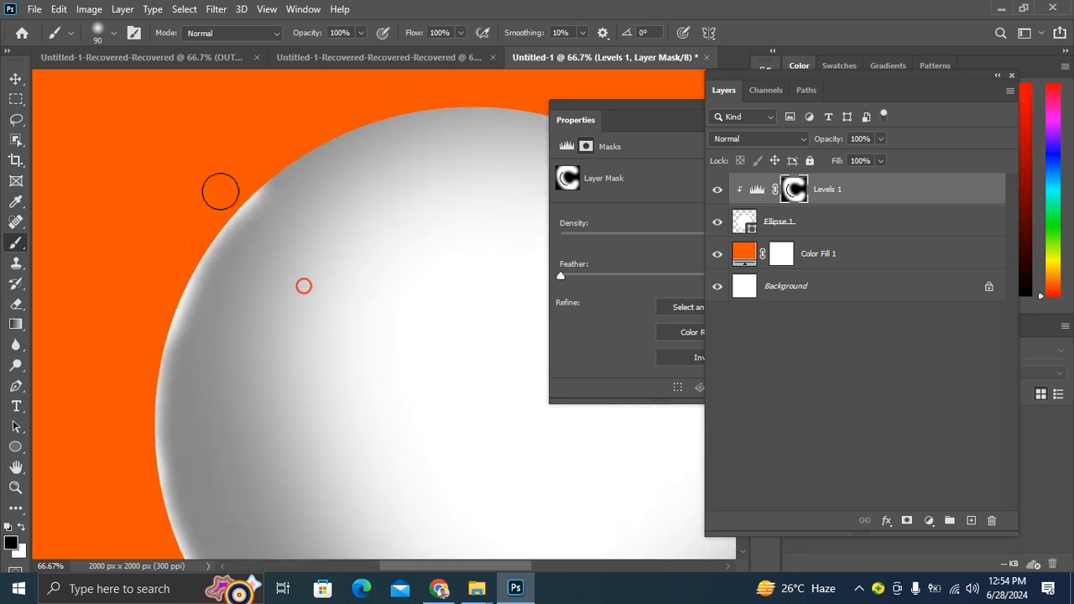
mouse_move(228, 193)
mouse_down()
mouse_move(365, 113)
mouse_move(412, 101)
mouse_move(432, 114)
mouse_move(291, 131)
mouse_move(382, 107)
mouse_move(445, 121)
mouse_up()
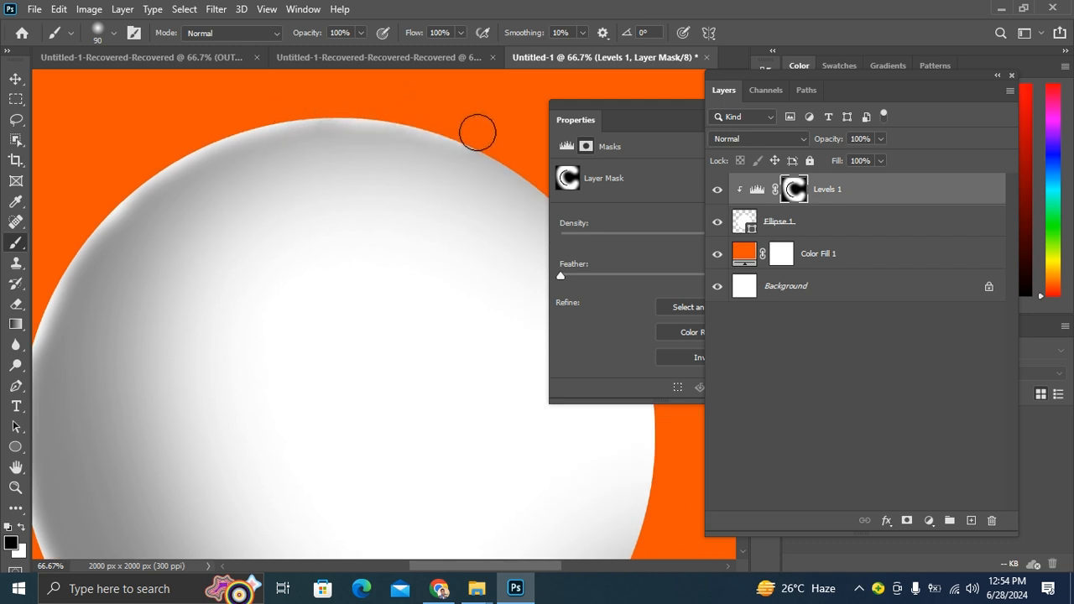
drag(445, 161, 394, 132)
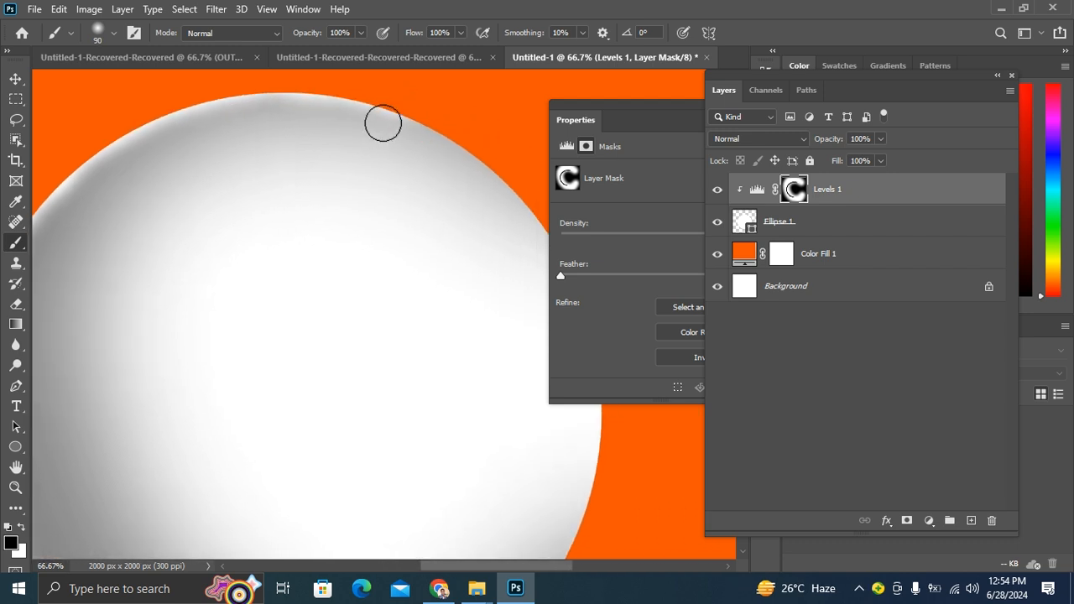
- Paint black on the mask along the sphere's bottom edge to extend the light rim
key(ctrl+minus)
key(ctrl+minus)
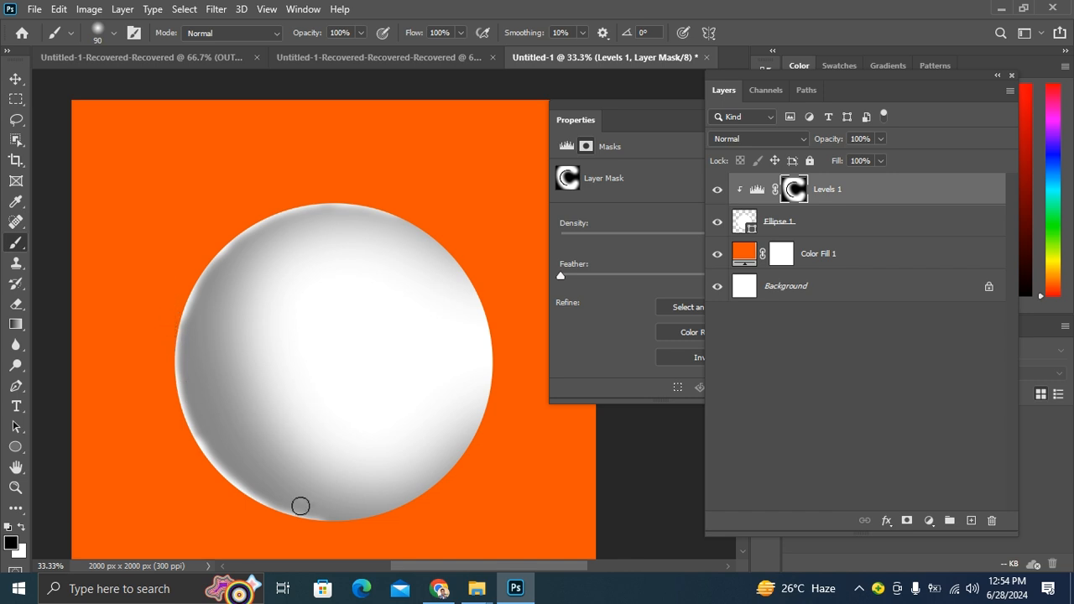
mouse_move(305, 527)
mouse_down()
mouse_move(389, 517)
mouse_move(466, 478)
mouse_up()
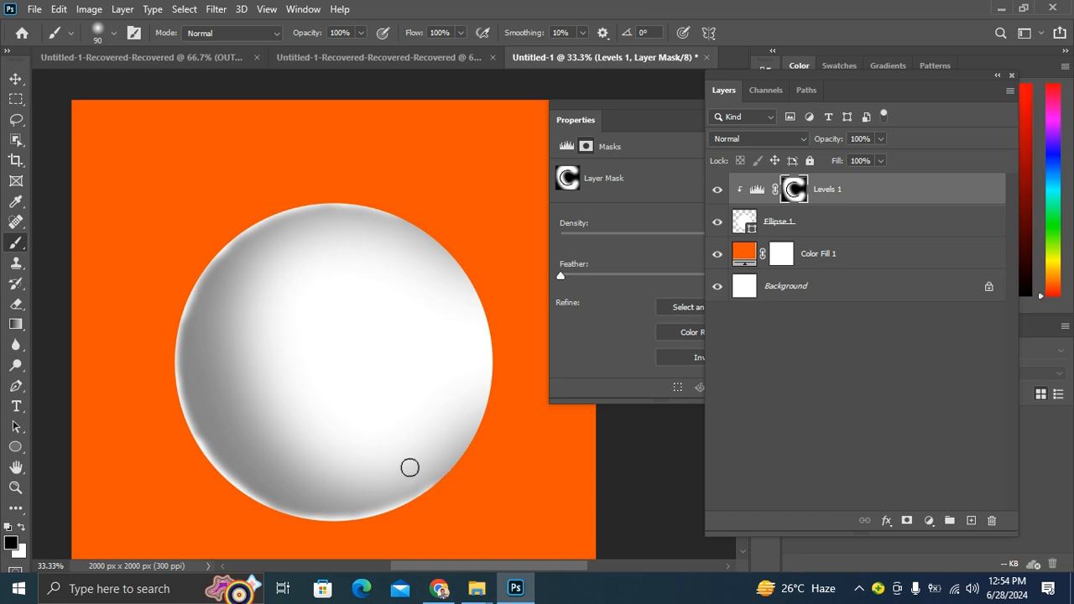
key(ctrl+minus)
key(ctrl+plus)
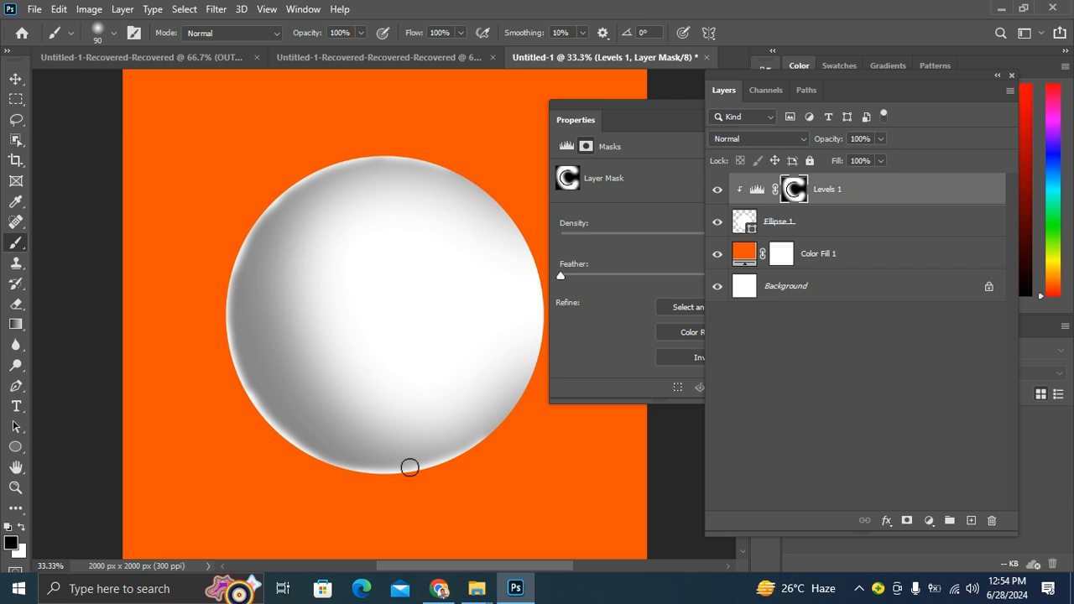
scroll(398, 446, down, 3)
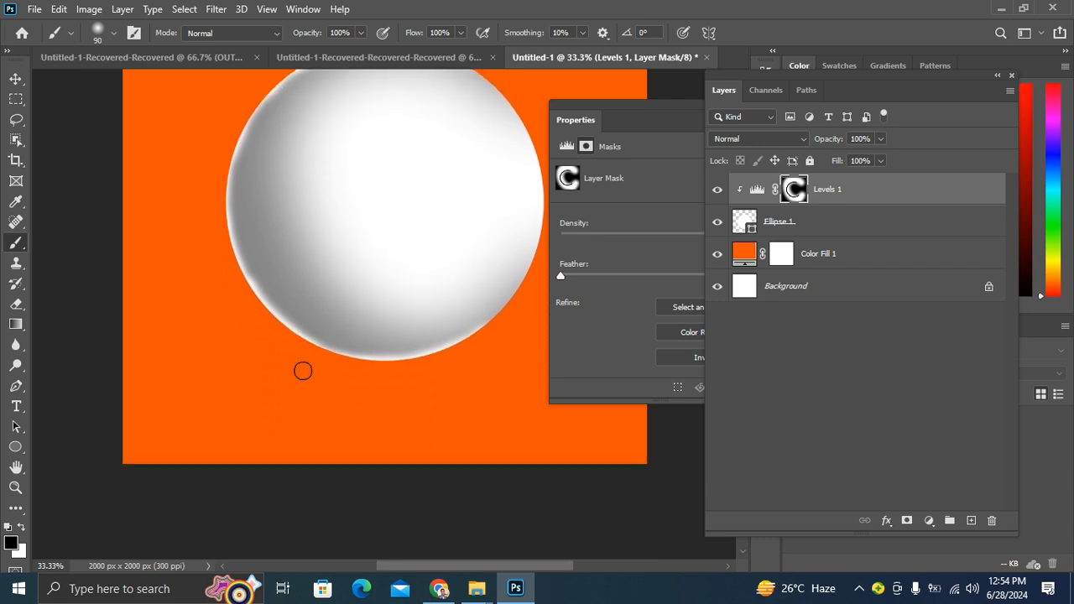